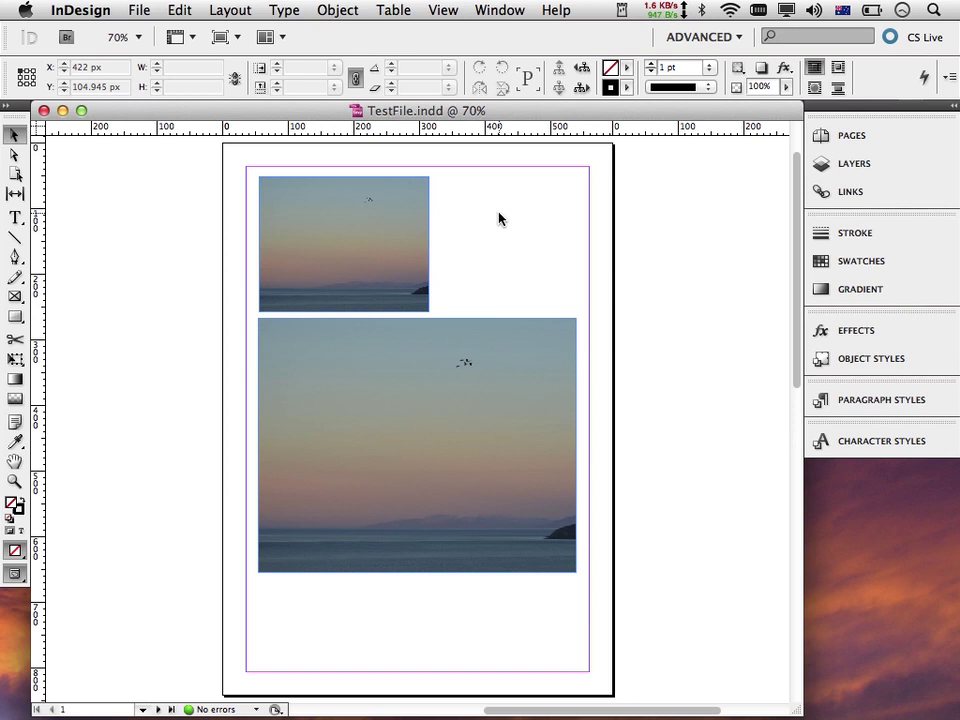
Go to the spread with pages 2-3 and view the text frames on page 2.
left_click(381, 252)
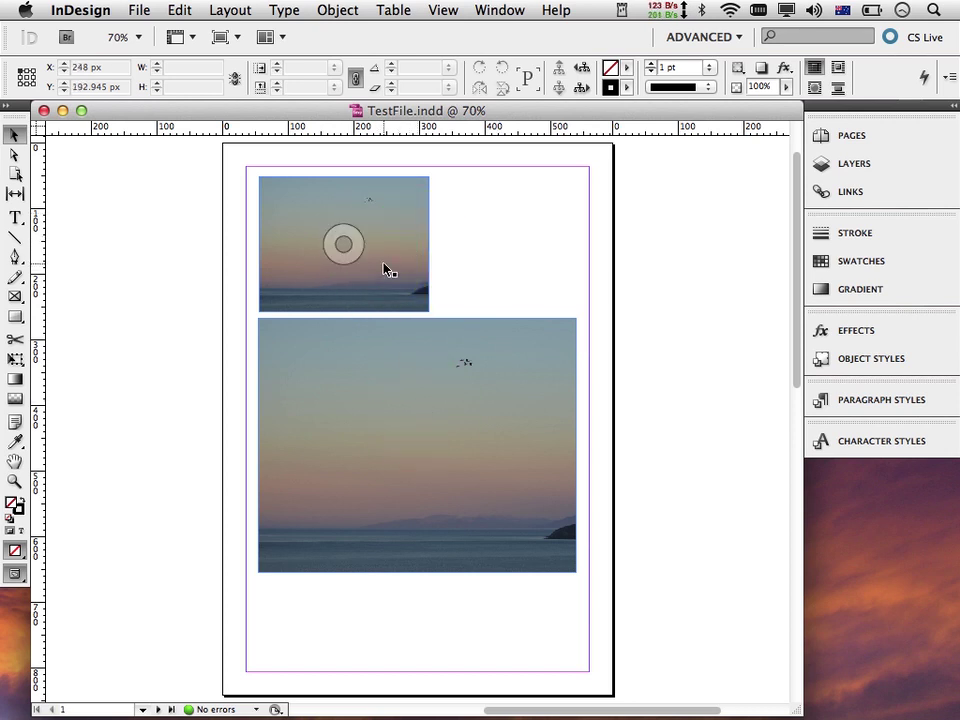
mouse_move(403, 347)
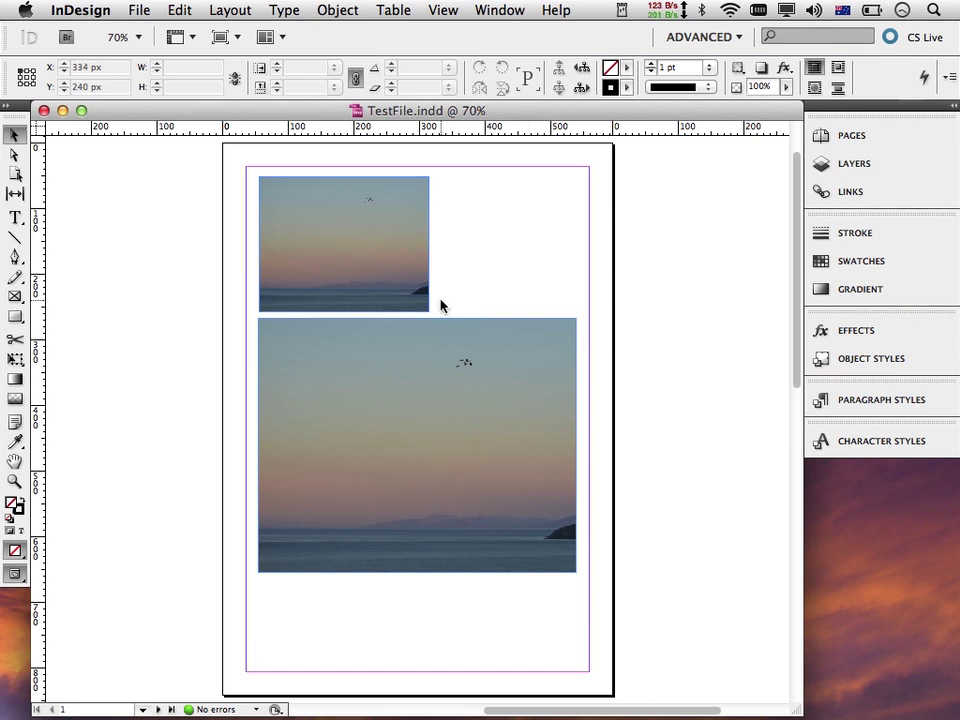
left_click(841, 137)
left_click(710, 284)
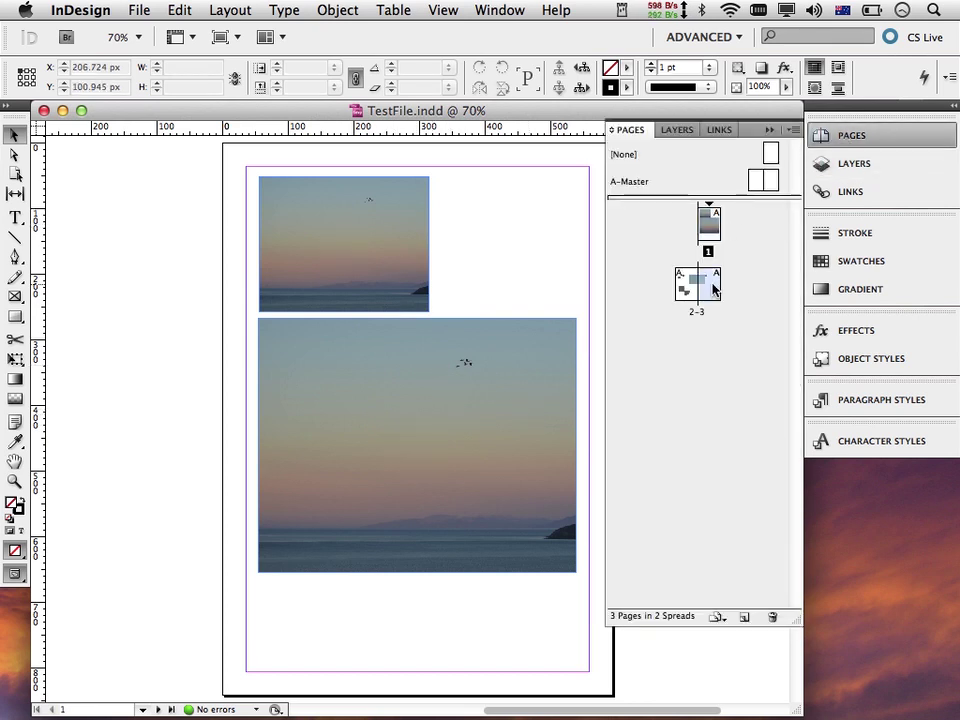
double_click(714, 290)
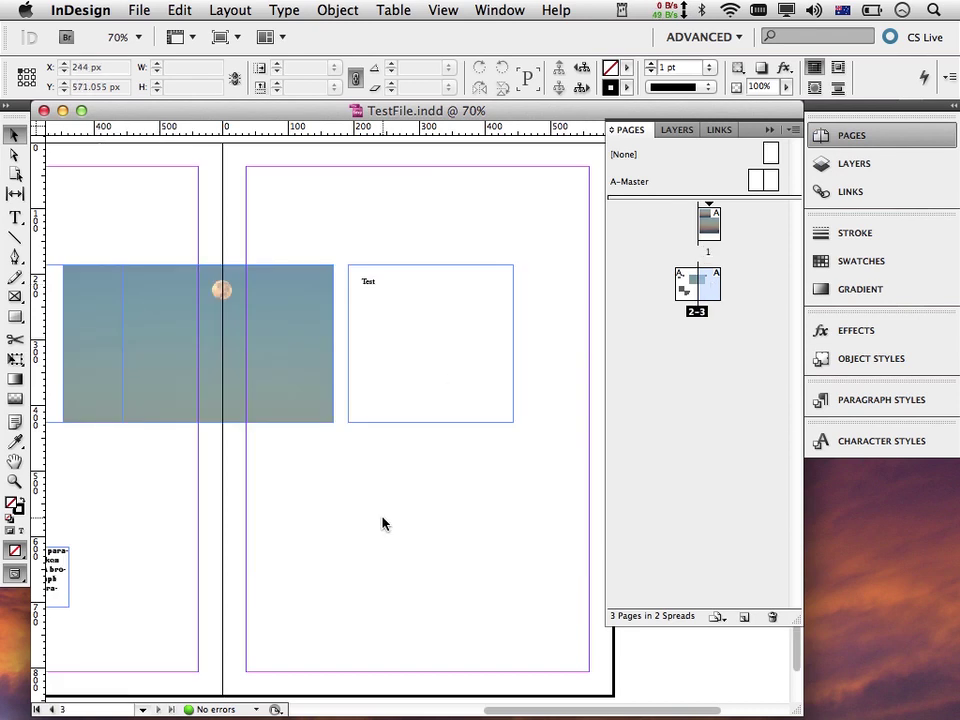
scroll(382, 522, "left", 3)
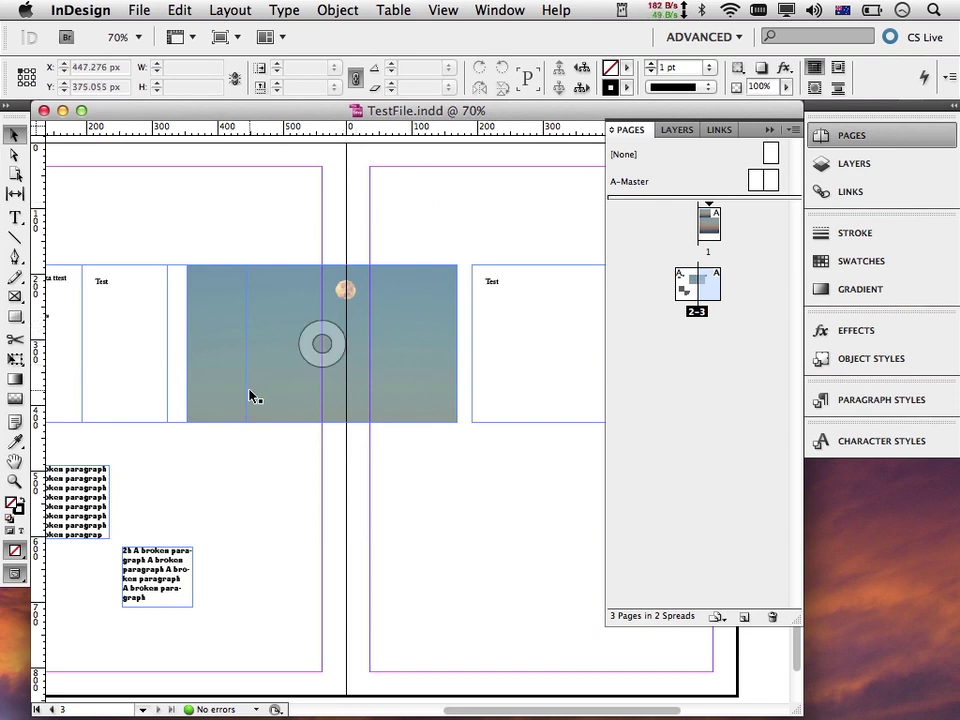
scroll(253, 394, "left", 5)
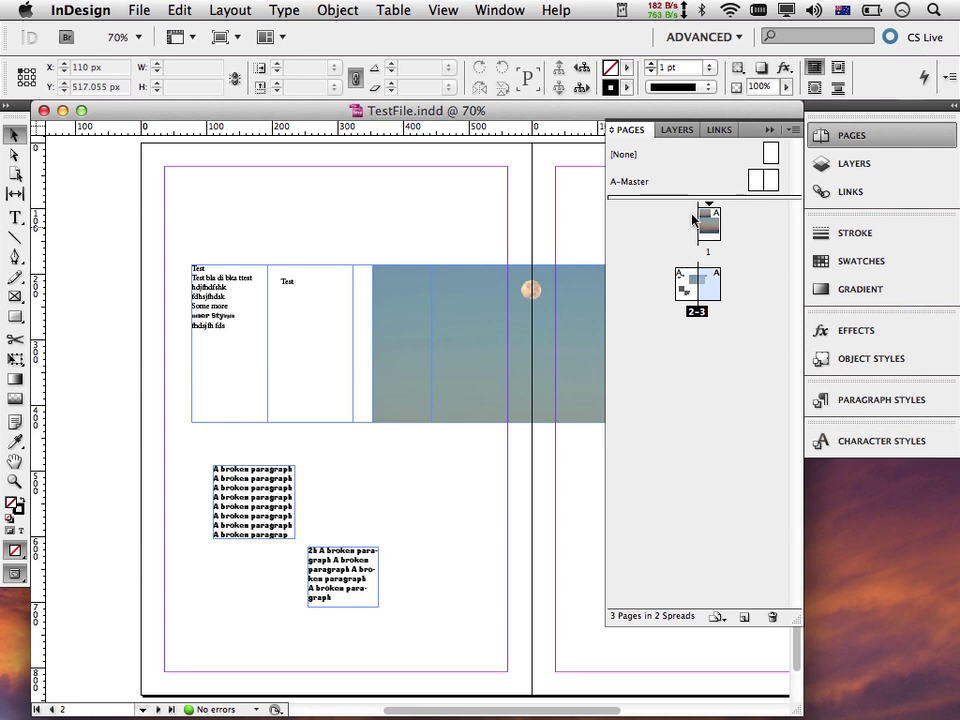
Show the Scripts panel and run ePubCrawler.jsxbin from the User folder's ePubCrawler.0.1.6 subfolder.
left_click(490, 12)
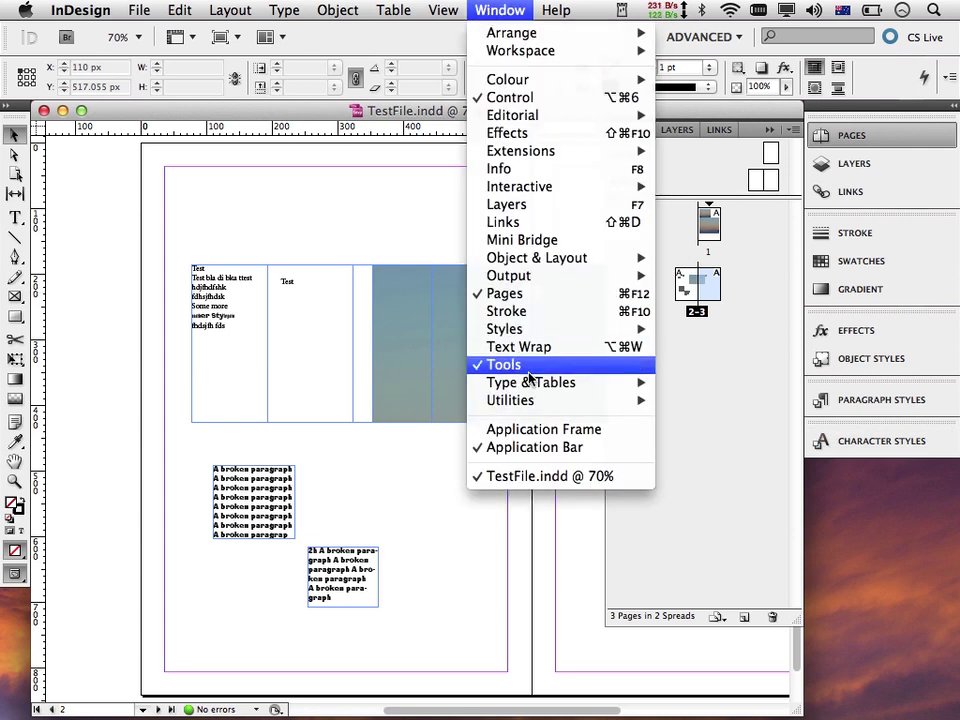
mouse_move(530, 402)
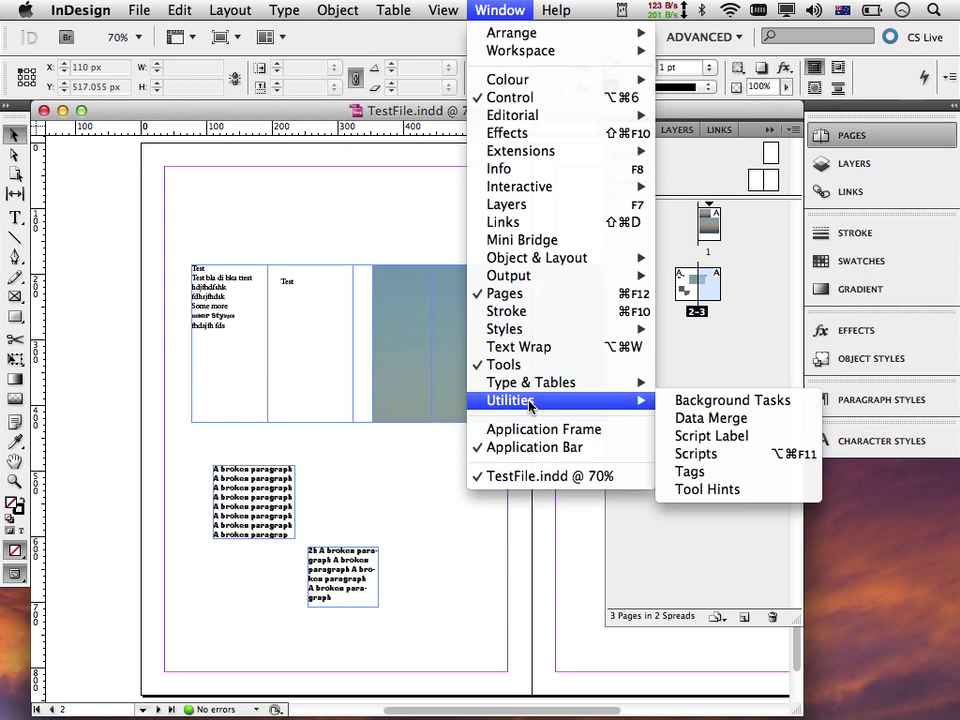
left_click(698, 456)
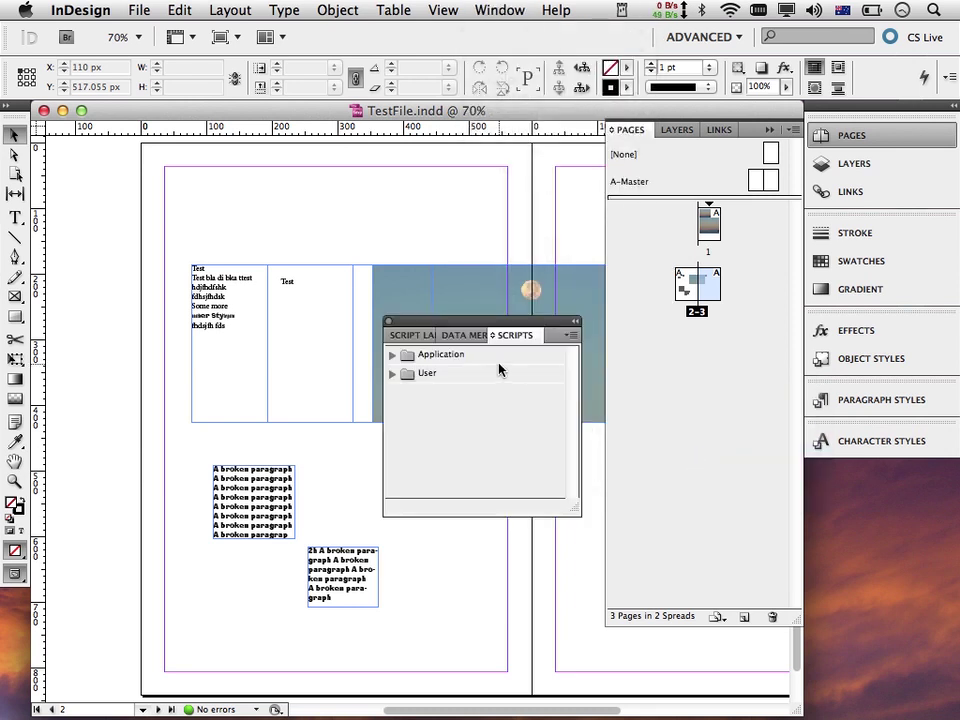
left_click(392, 374)
left_click(393, 392)
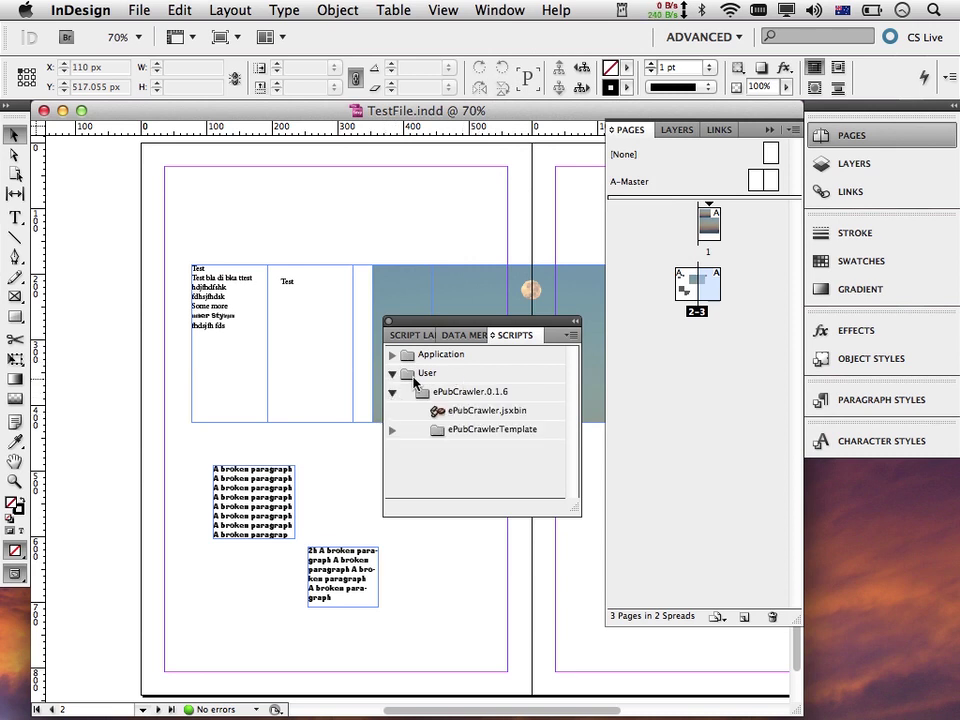
left_click(488, 414)
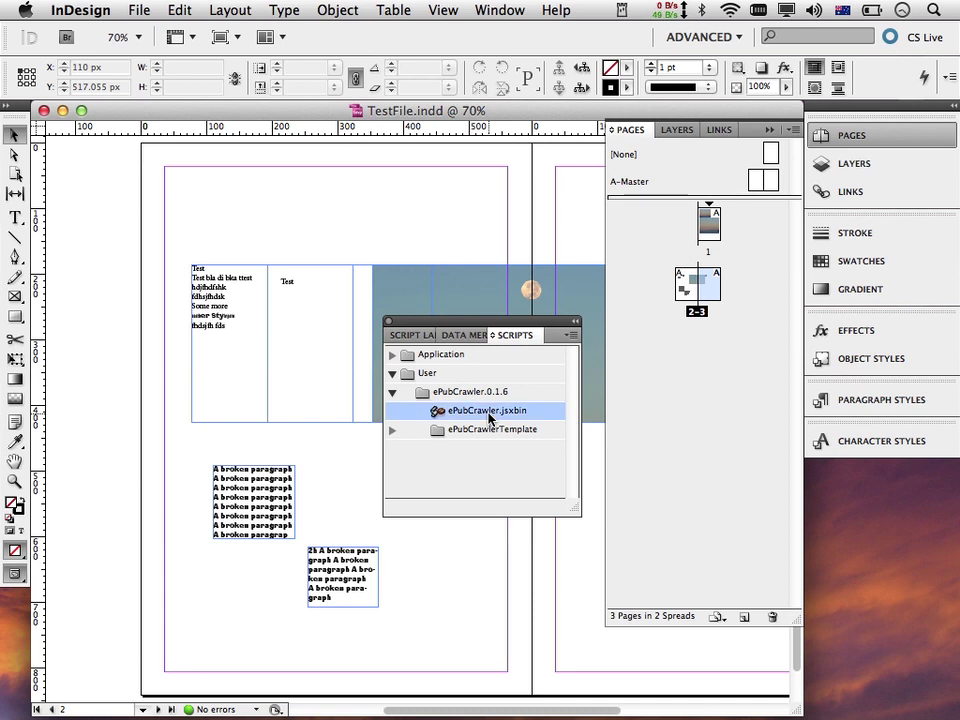
double_click(488, 414)
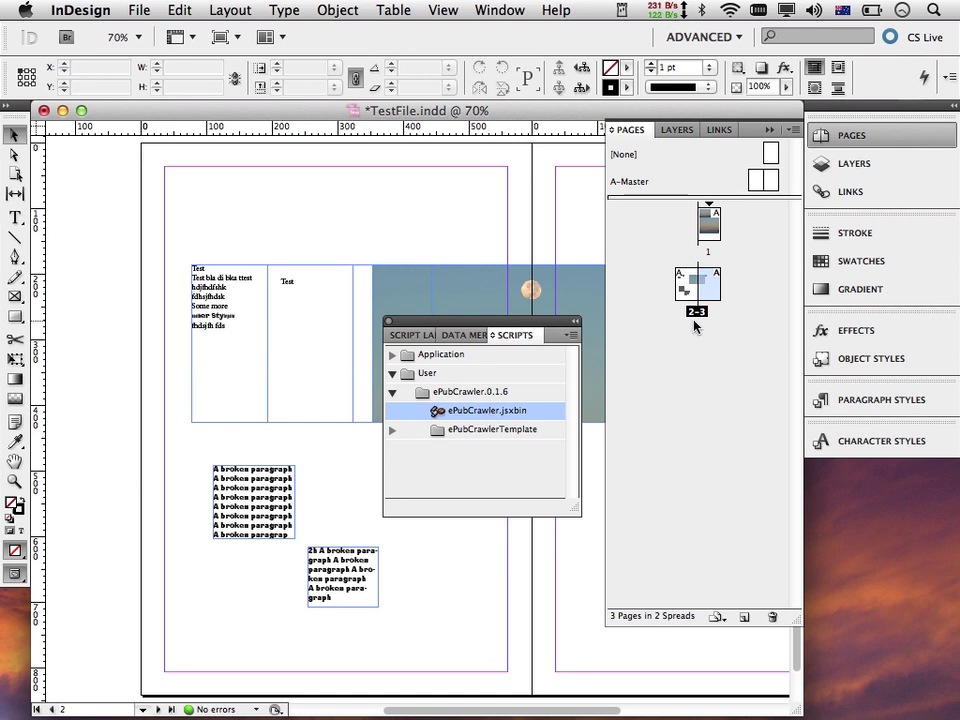
Collapse the Pages panel and check the desktop in Finder for the exported TestFile folder, returning to the InDesign document.
left_click(795, 106)
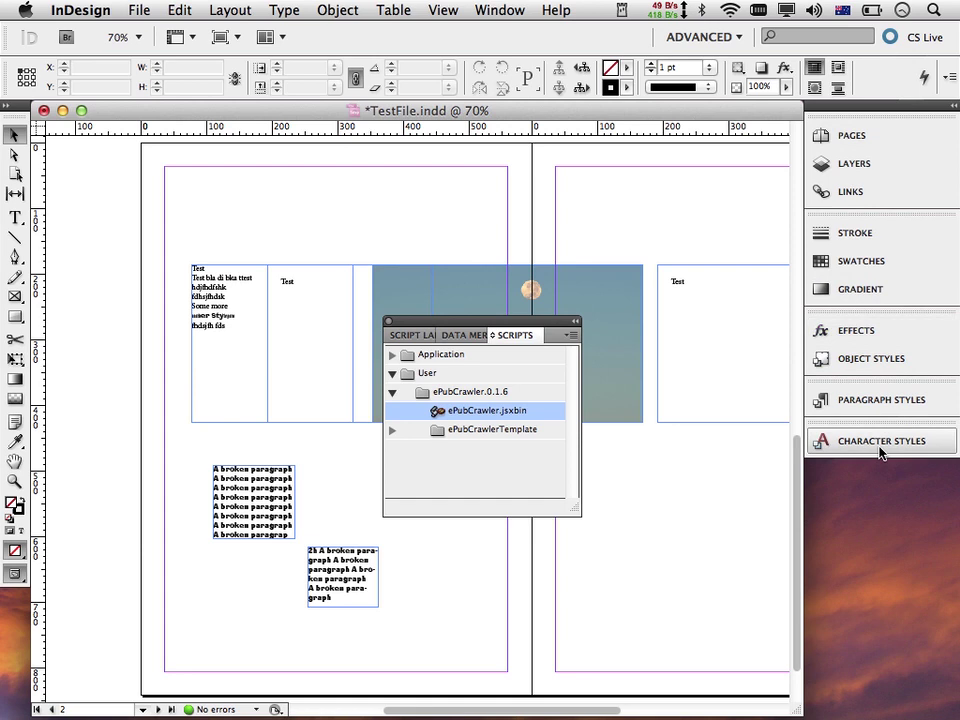
left_click(897, 562)
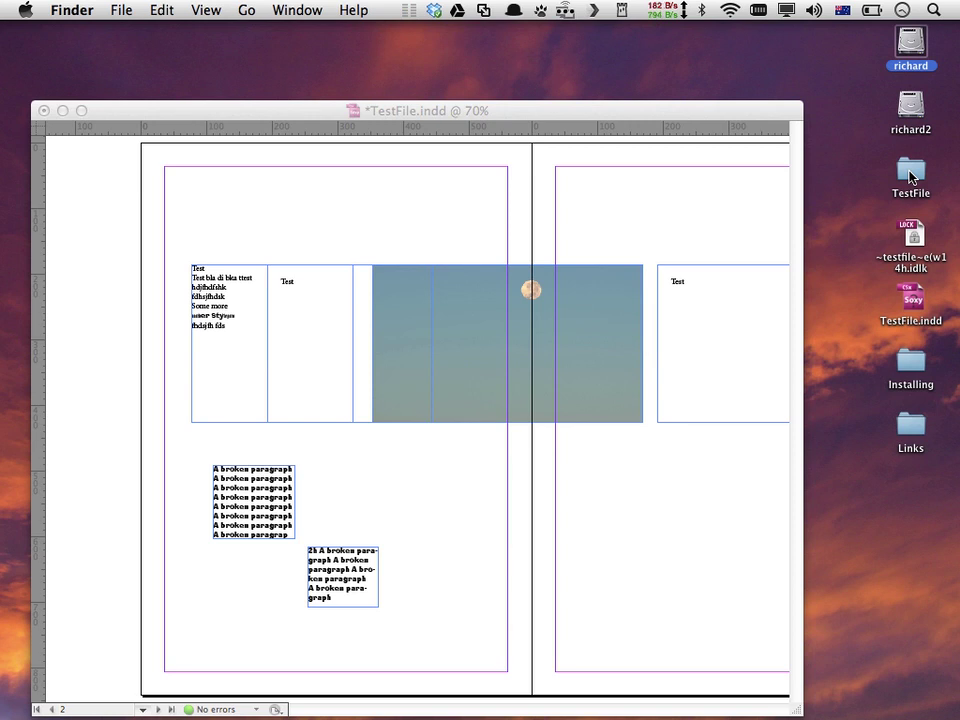
left_click(676, 116)
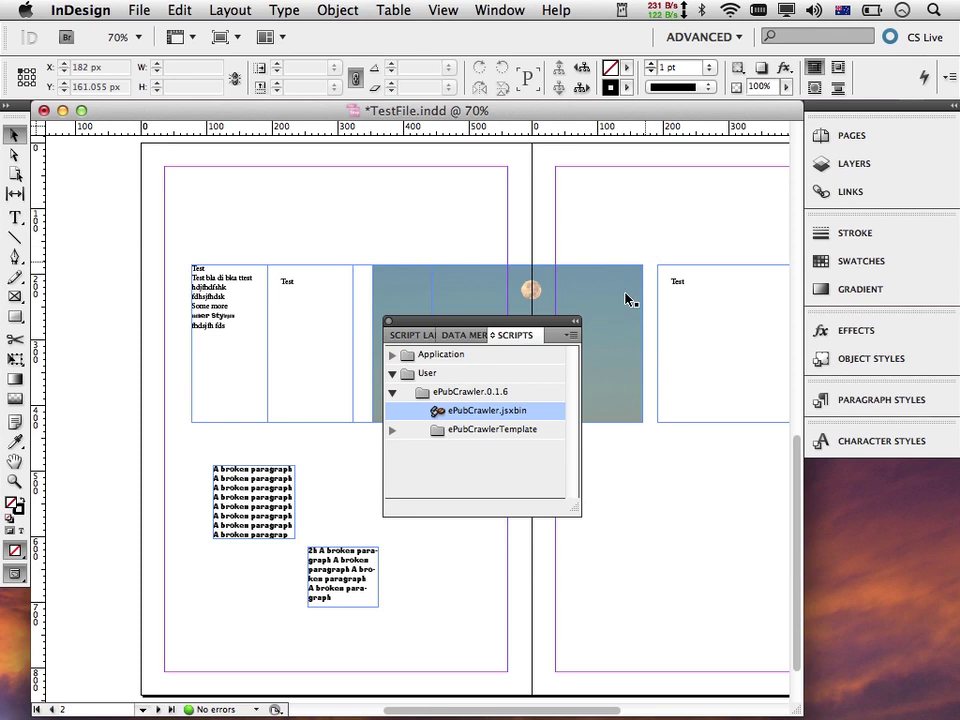
Run the ePubCrawler.jsxbin script a second time and check the desktop for the TestFile_1 folder, returning to InDesign.
double_click(502, 411)
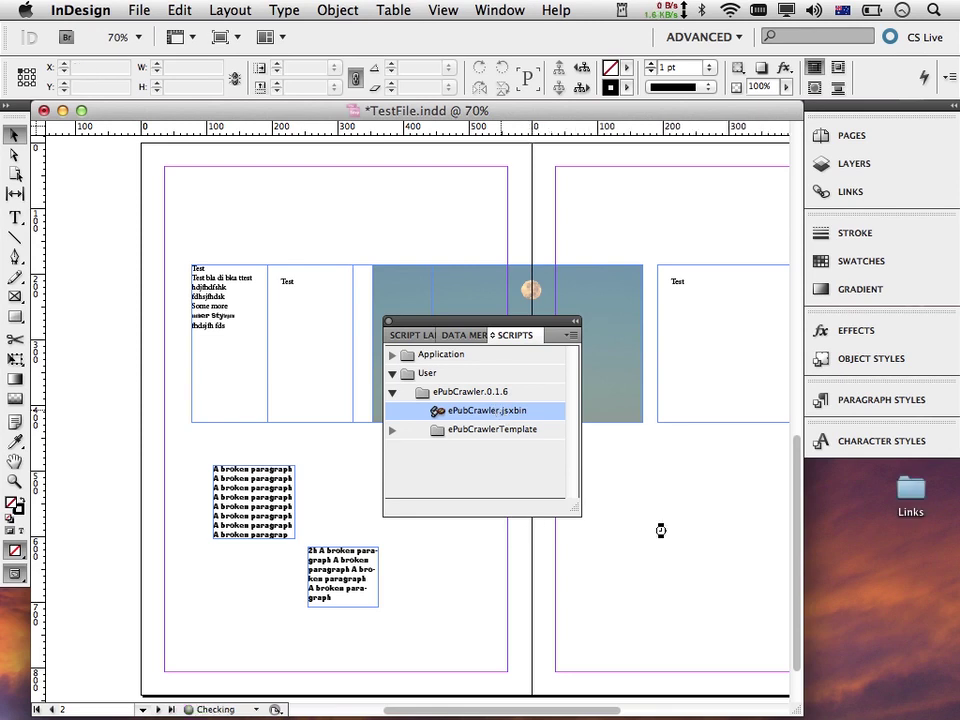
left_click(912, 614)
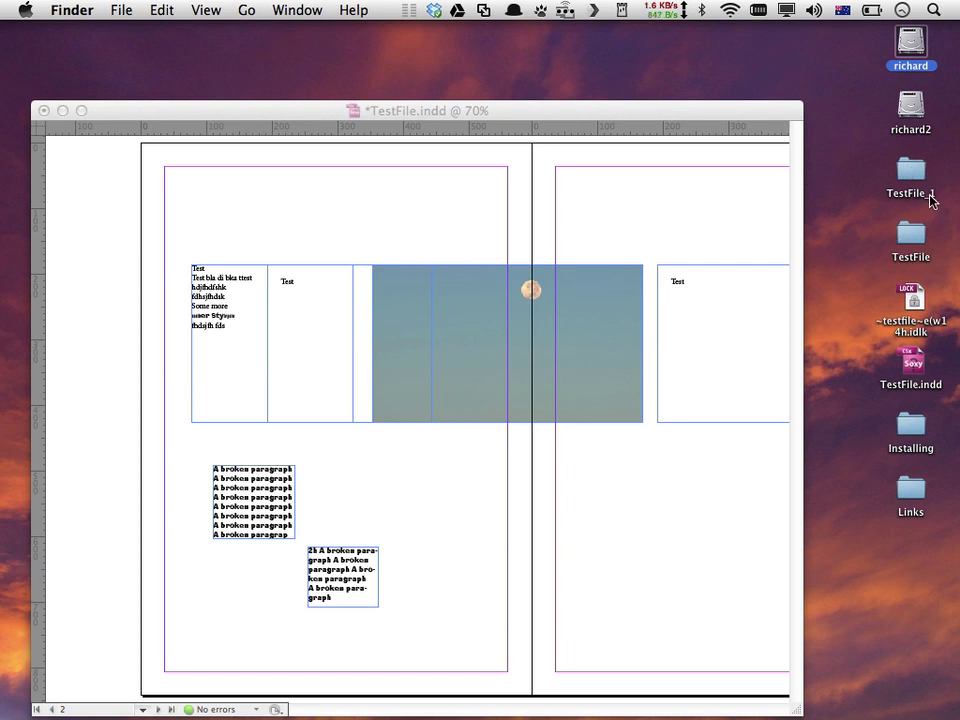
left_click(686, 208)
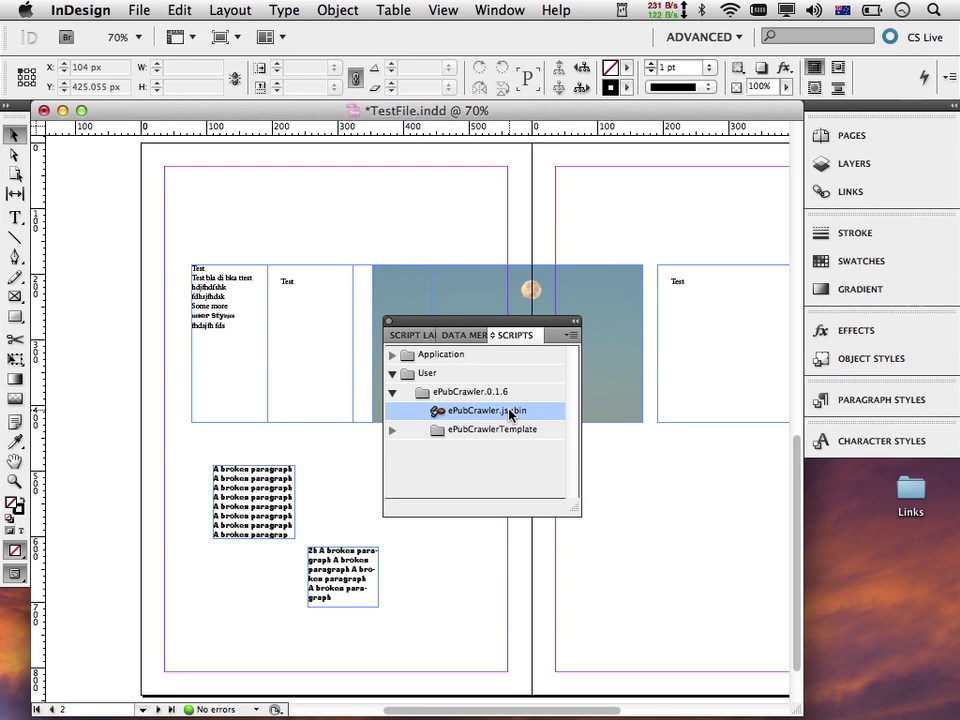
Export once more with ePubCrawler.jsxbin and open the TestFile_2 folder on the desktop in Finder.
double_click(509, 411)
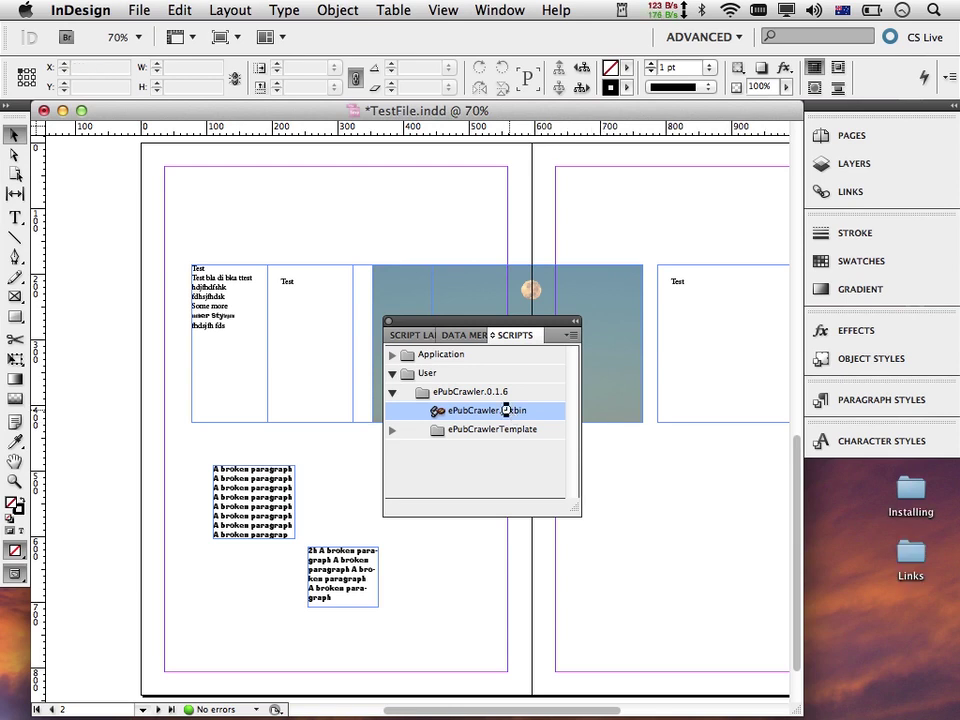
left_click(829, 589)
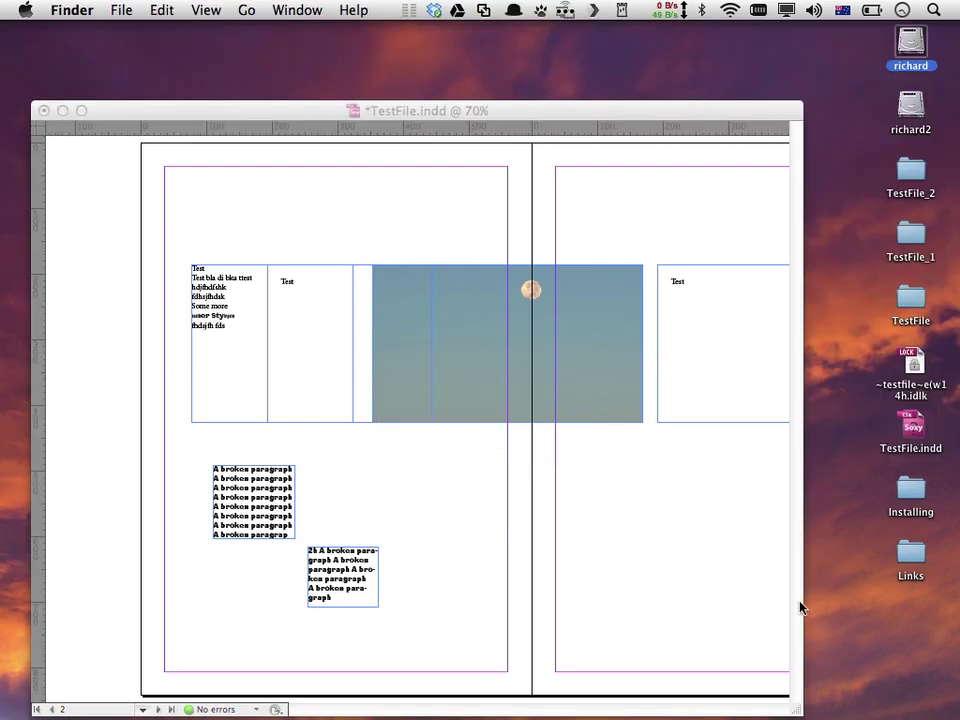
double_click(912, 170)
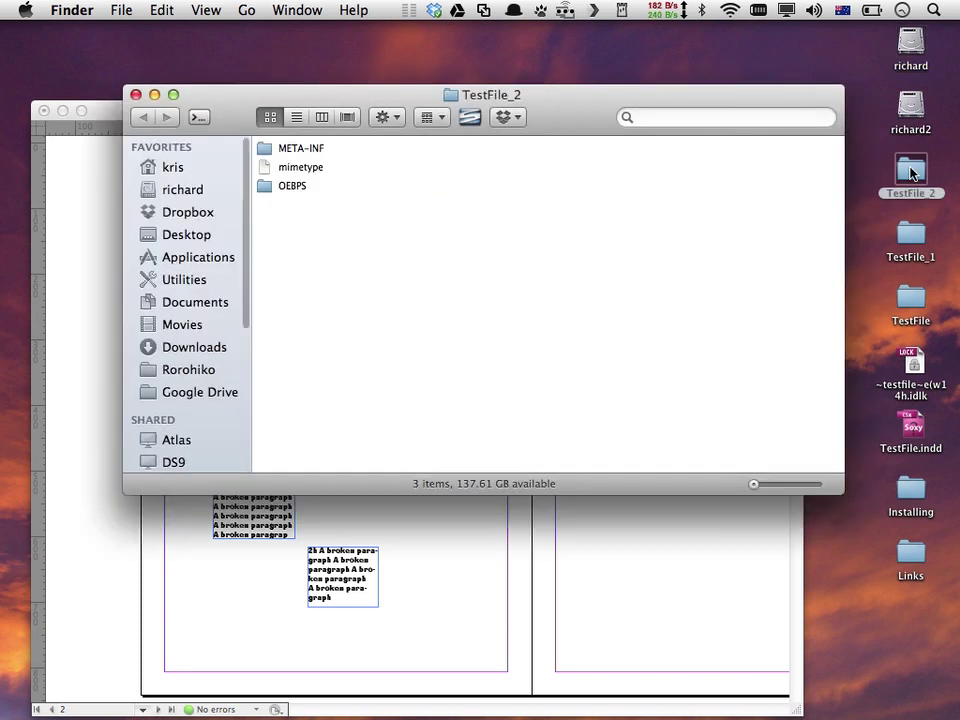
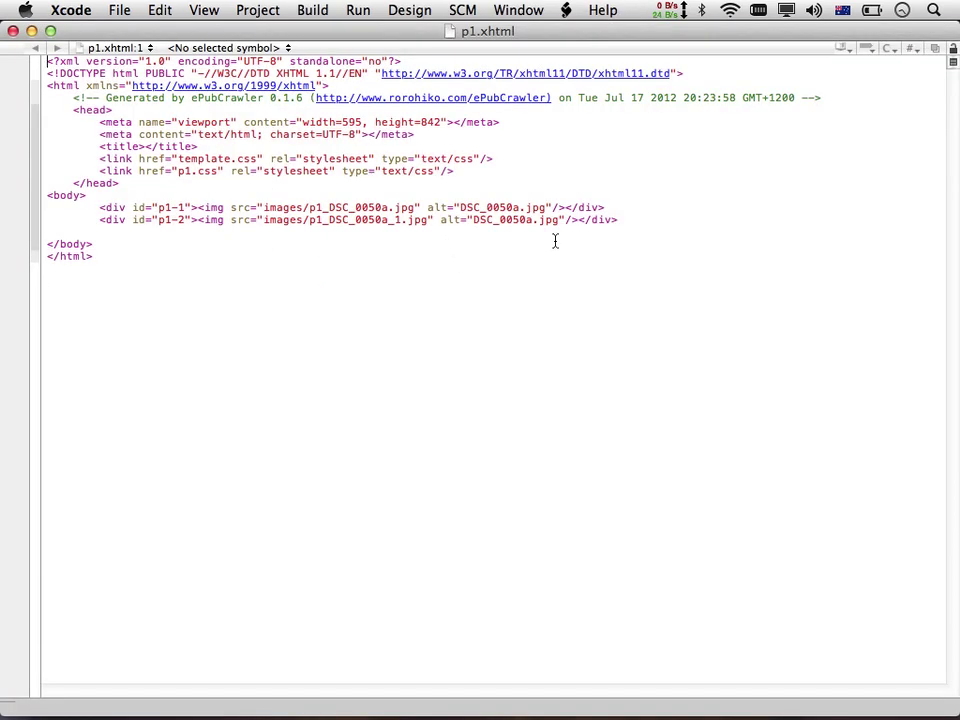
Close the p1.xhtml source in Xcode and open p1.xhtml from the OEBPS folder in Safari to view the rendered page.
key("super+w")
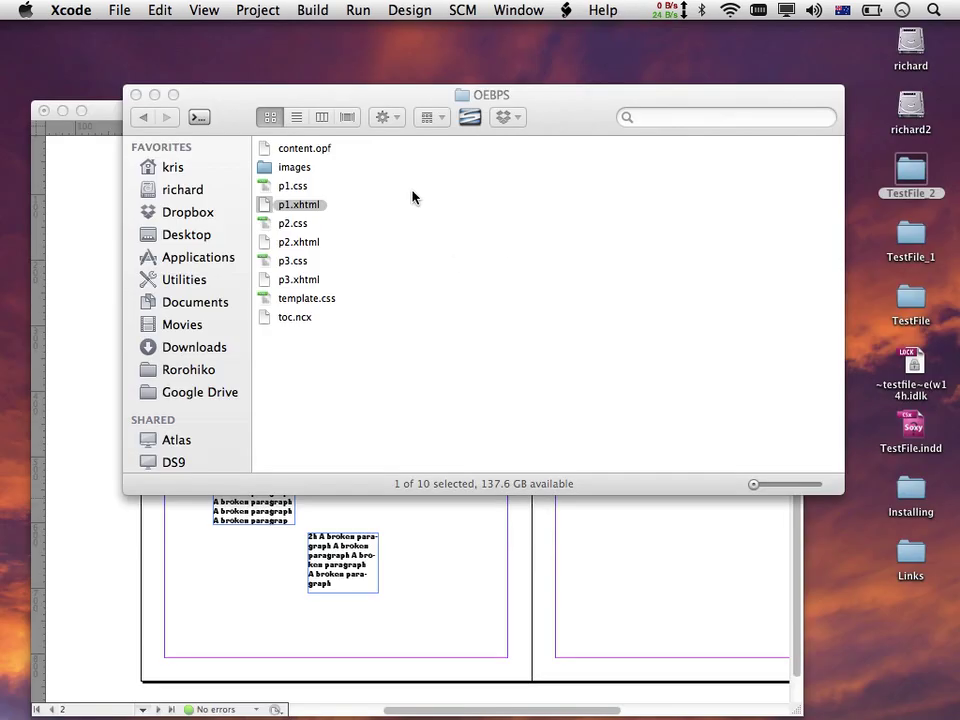
right_click(298, 209)
mouse_move(435, 231)
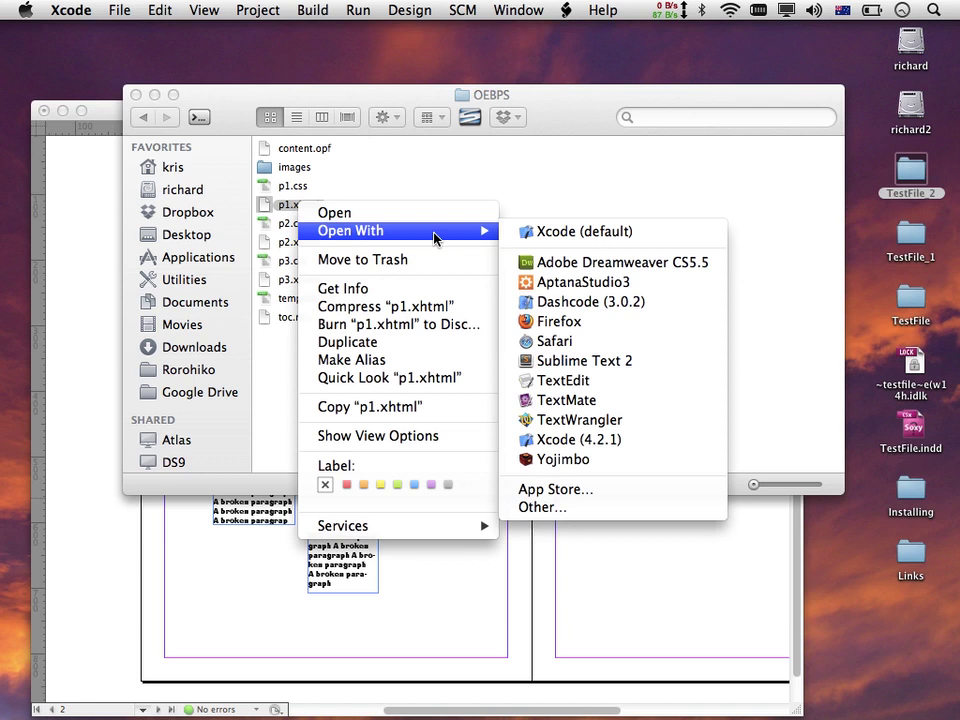
left_click(622, 345)
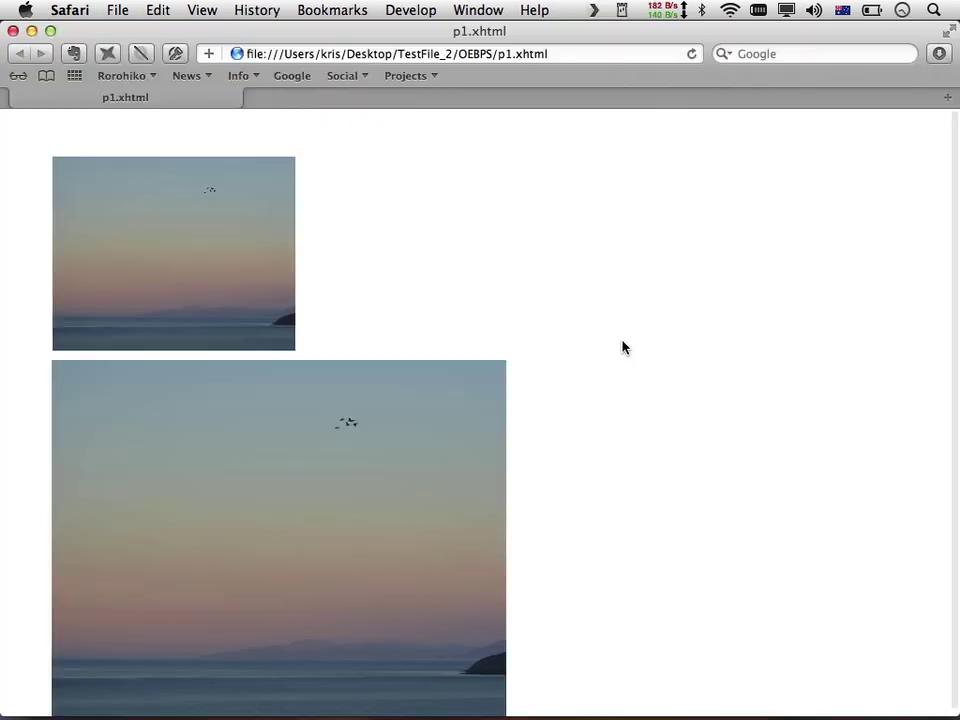
scroll(622, 347, "down", 1)
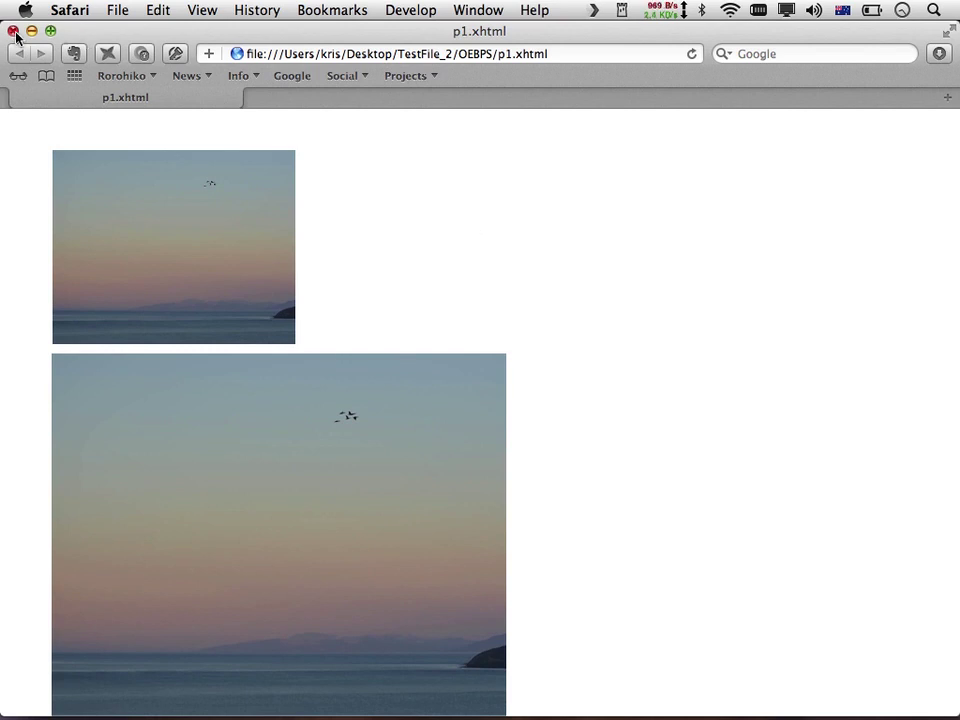
Switch to InDesign, show page 1, and move the document window aside to compare its layout with p1.xhtml in Safari.
key("super+Tab")
key("super+Tab")
key("super+Tab")
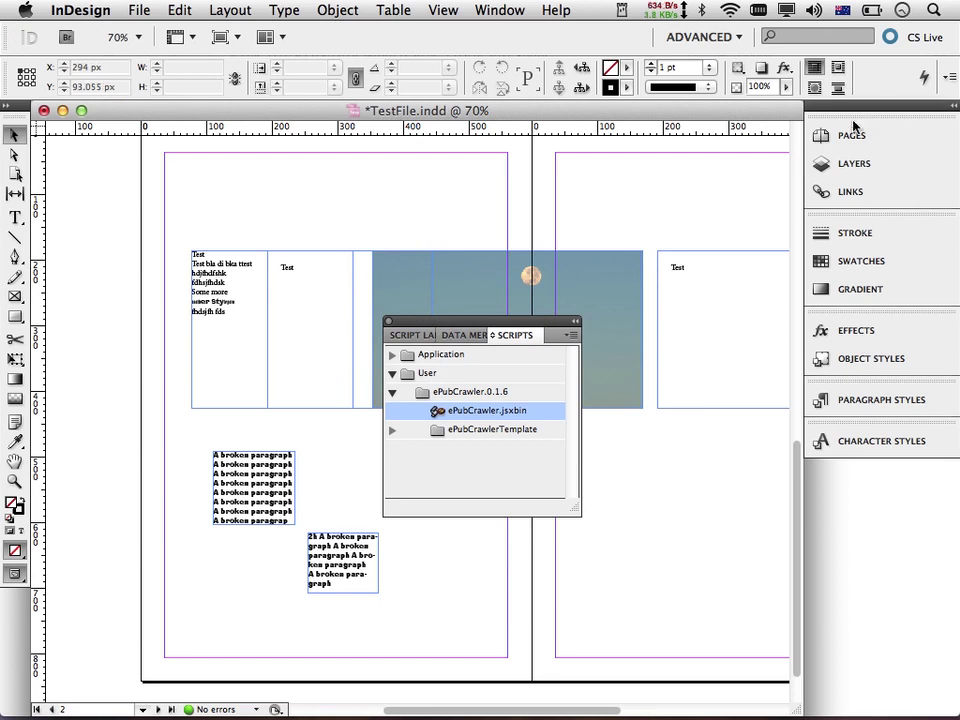
left_click(848, 136)
double_click(710, 218)
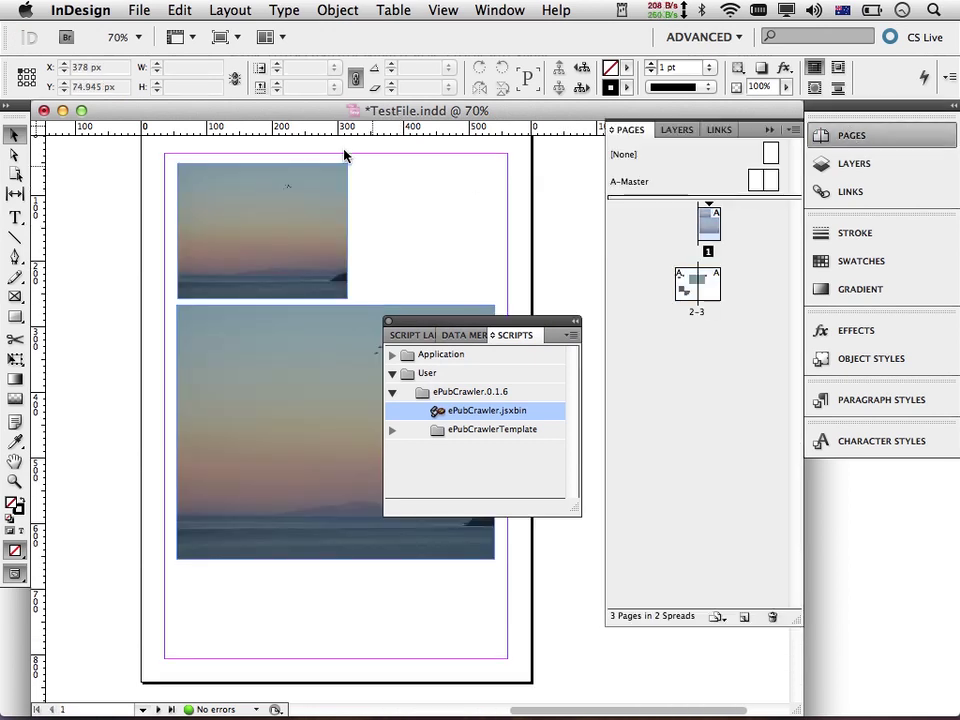
left_click_drag(207, 115, 544, 115)
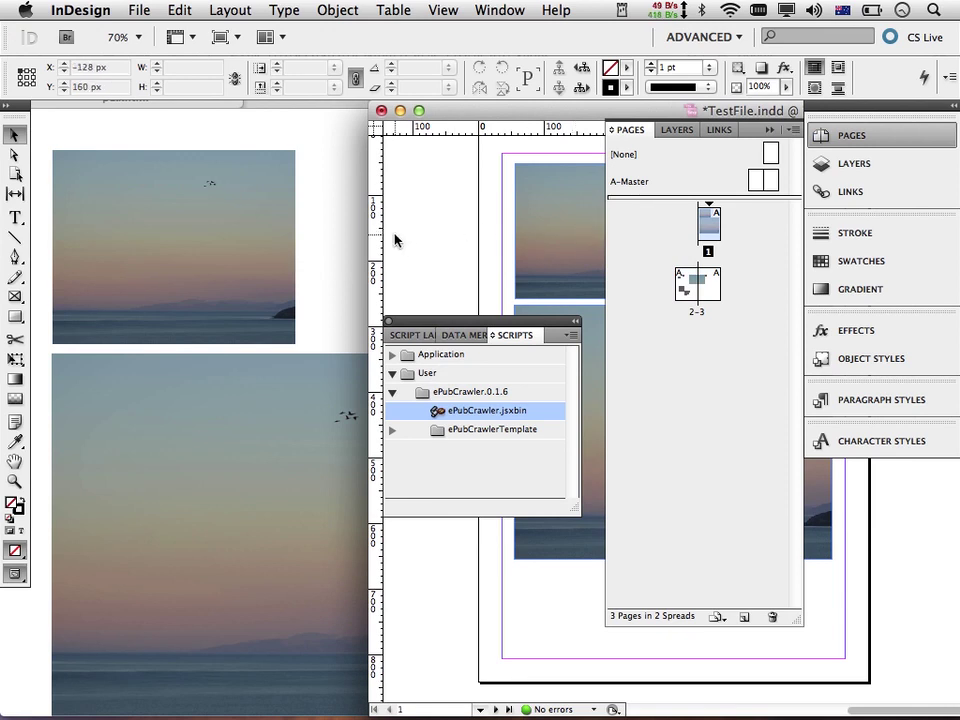
left_click(336, 240)
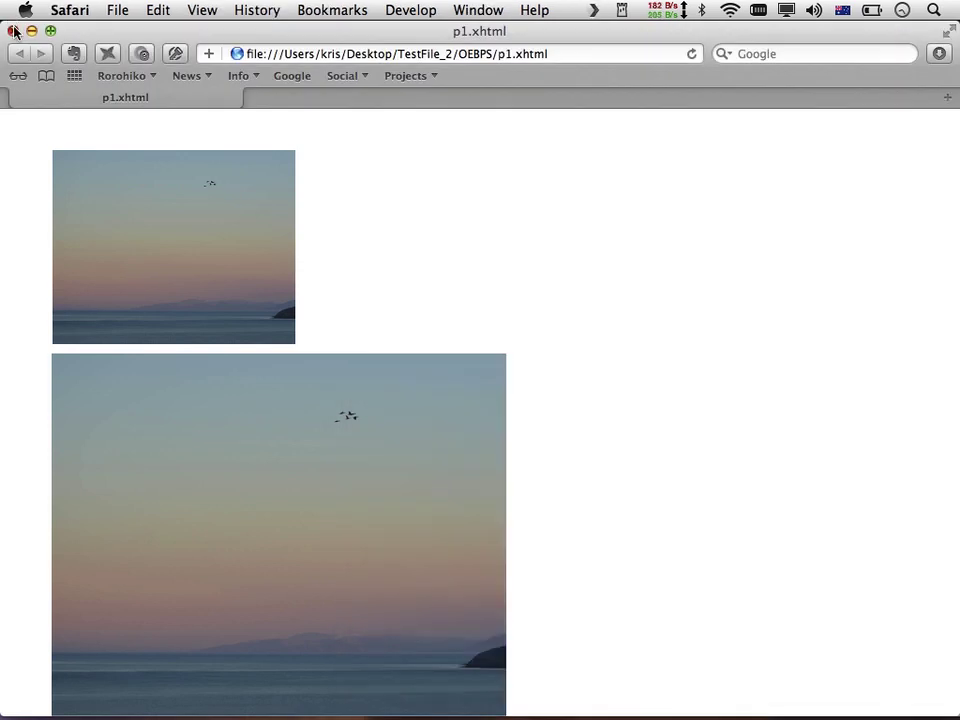
Close the p1.xhtml browser window and open p2.xhtml from the OEBPS folder in Safari.
left_click(14, 31)
left_click(302, 242)
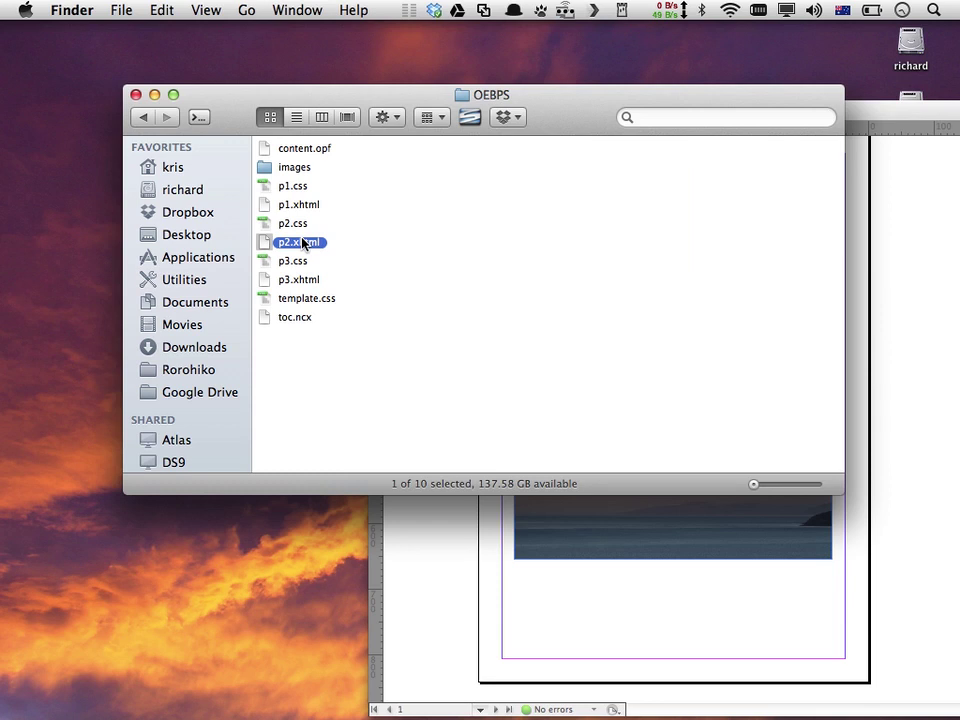
right_click(302, 242)
mouse_move(330, 266)
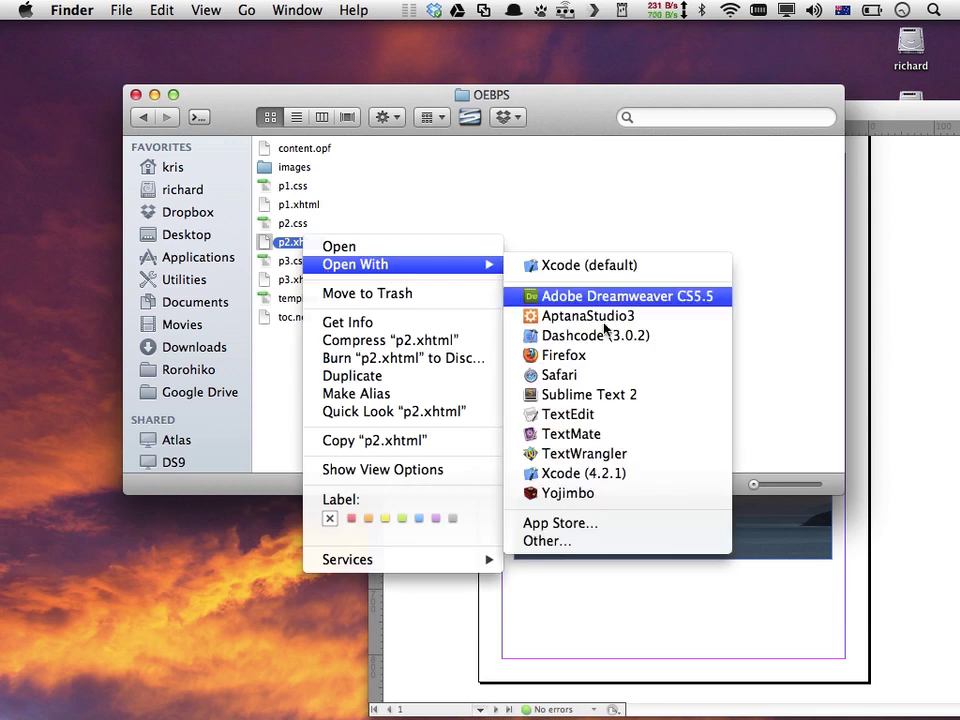
left_click(608, 376)
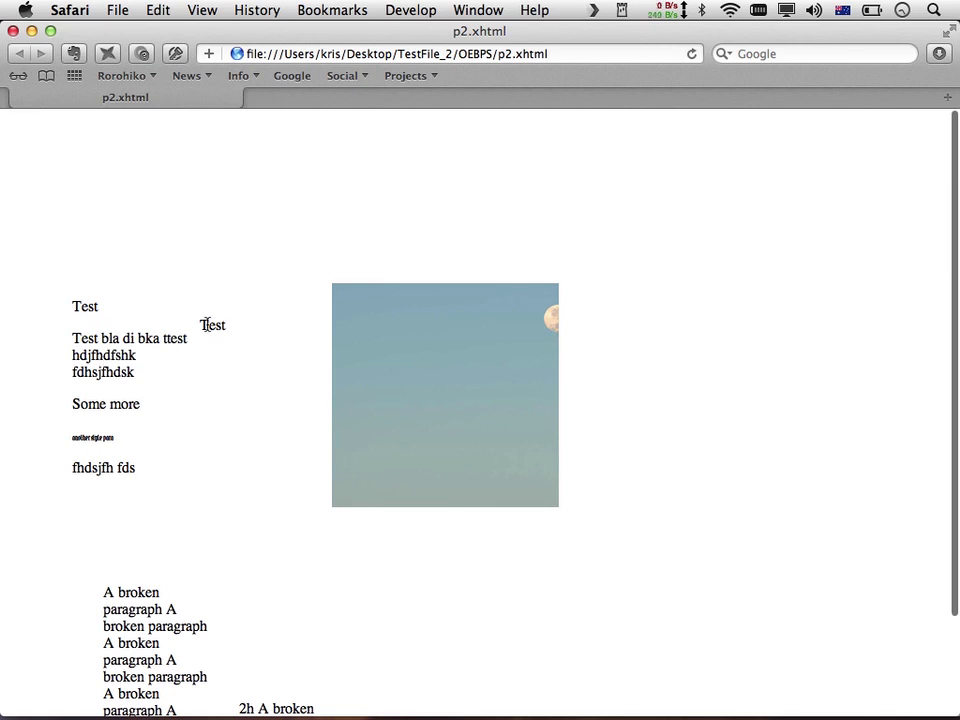
Switch to InDesign, show page 2 beside Safari to compare its layout with p2.xhtml, and minimise the document window.
key("super+Tab")
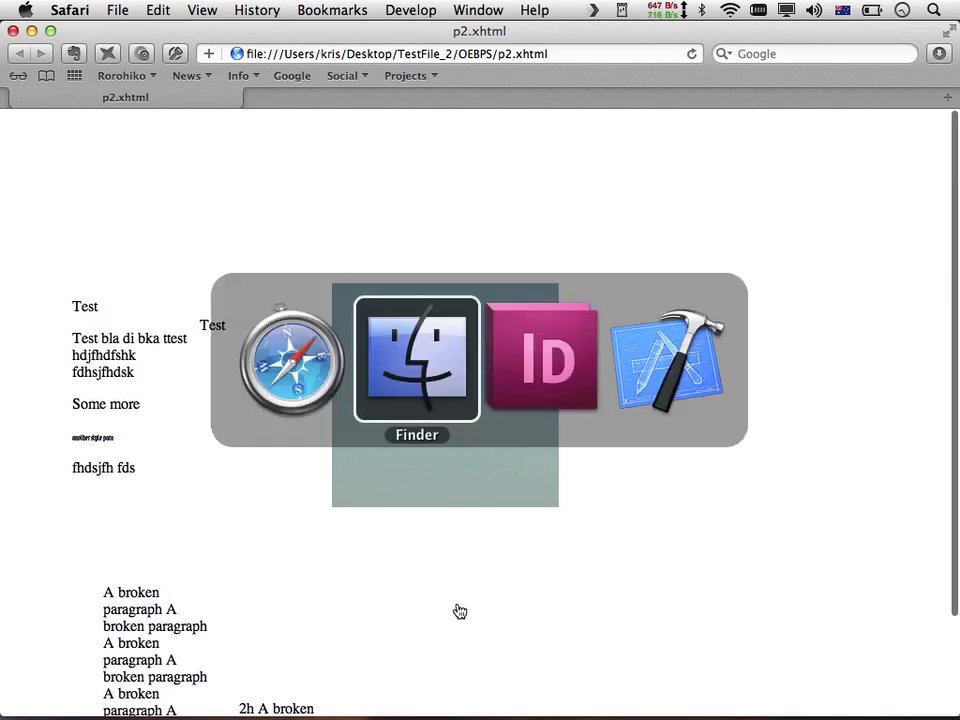
left_click(551, 360)
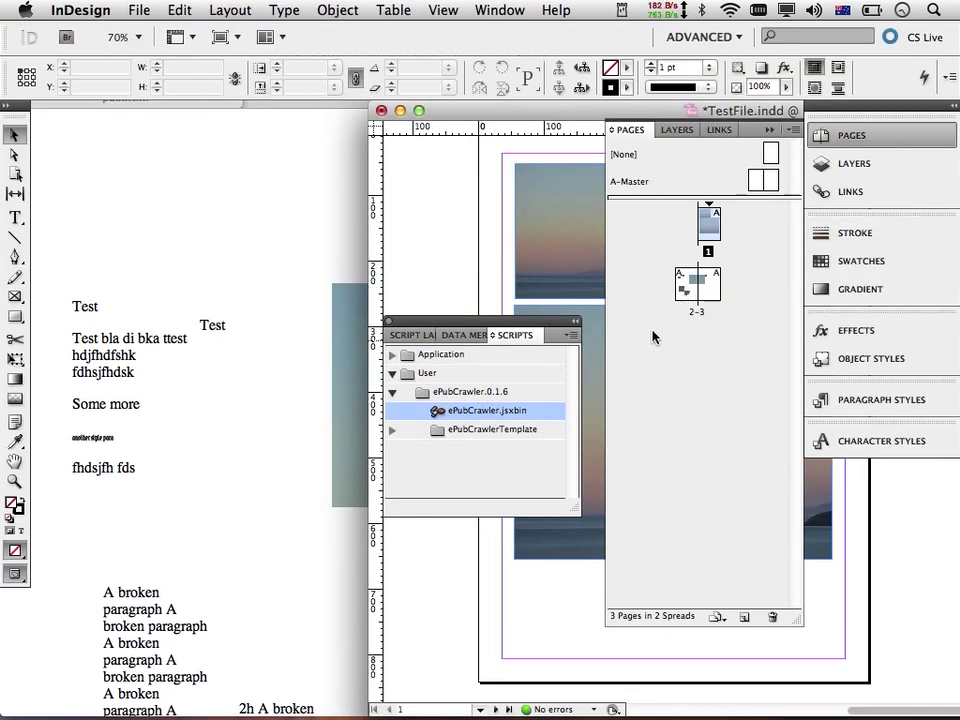
double_click(688, 292)
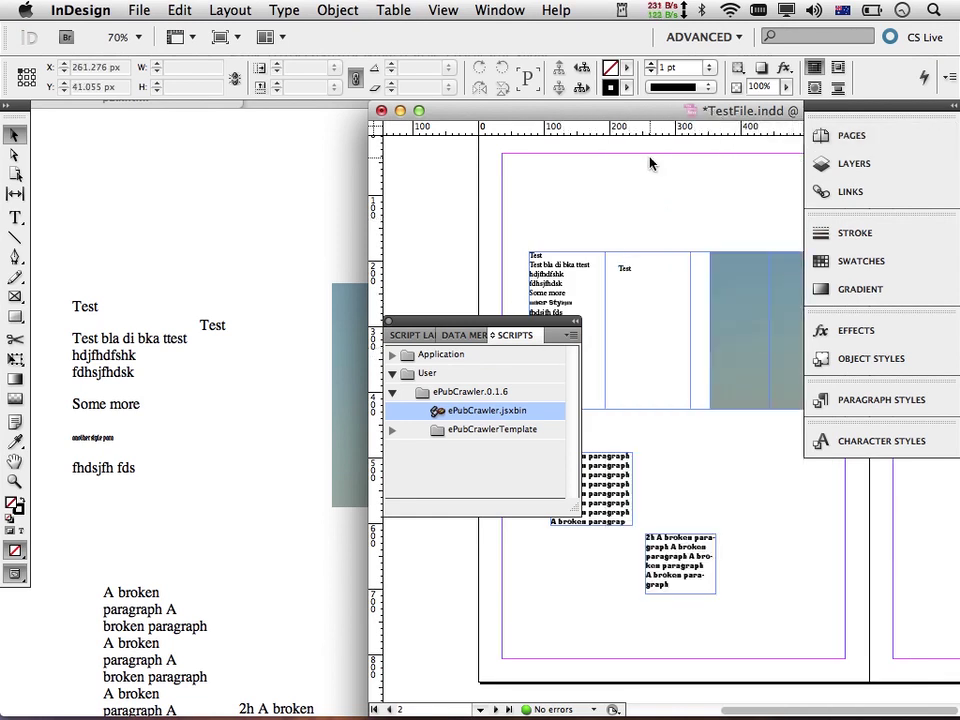
left_click_drag(595, 112, 489, 113)
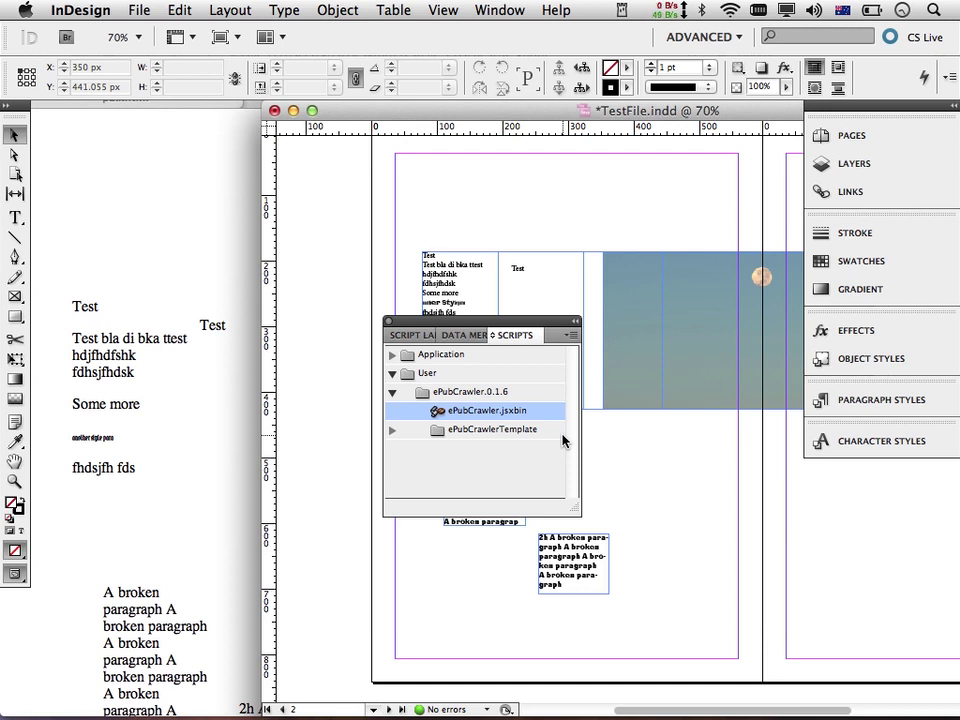
left_click(292, 111)
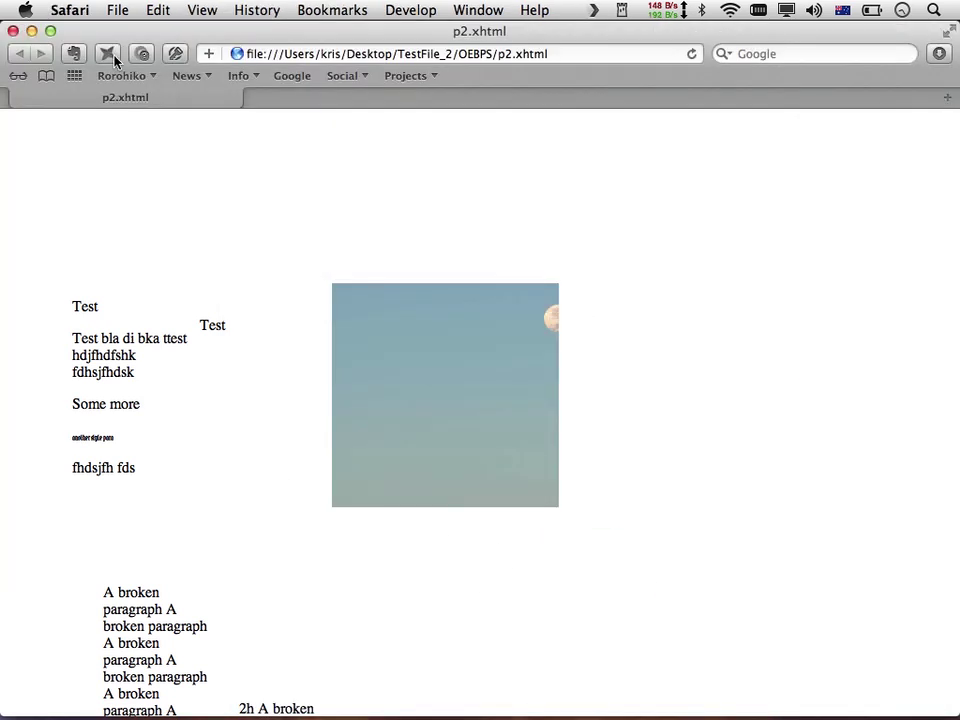
Close the p2.xhtml browser and OEBPS folder windows, and convert the TestFile_2 desktop folder to an EPUB with eCanCrusher.
left_click(13, 31)
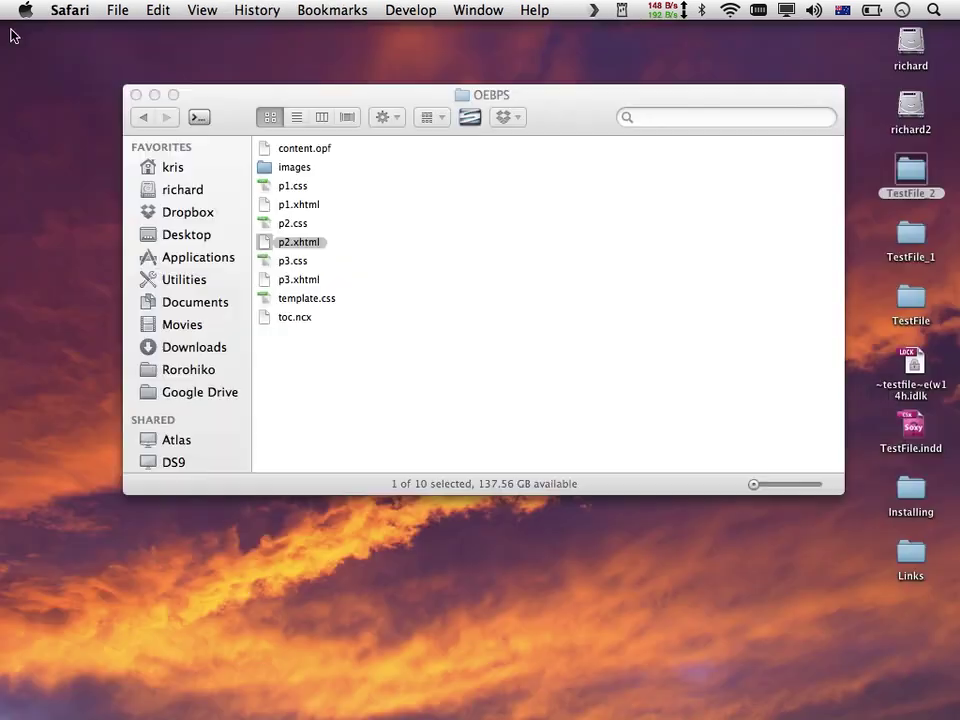
left_click(136, 94)
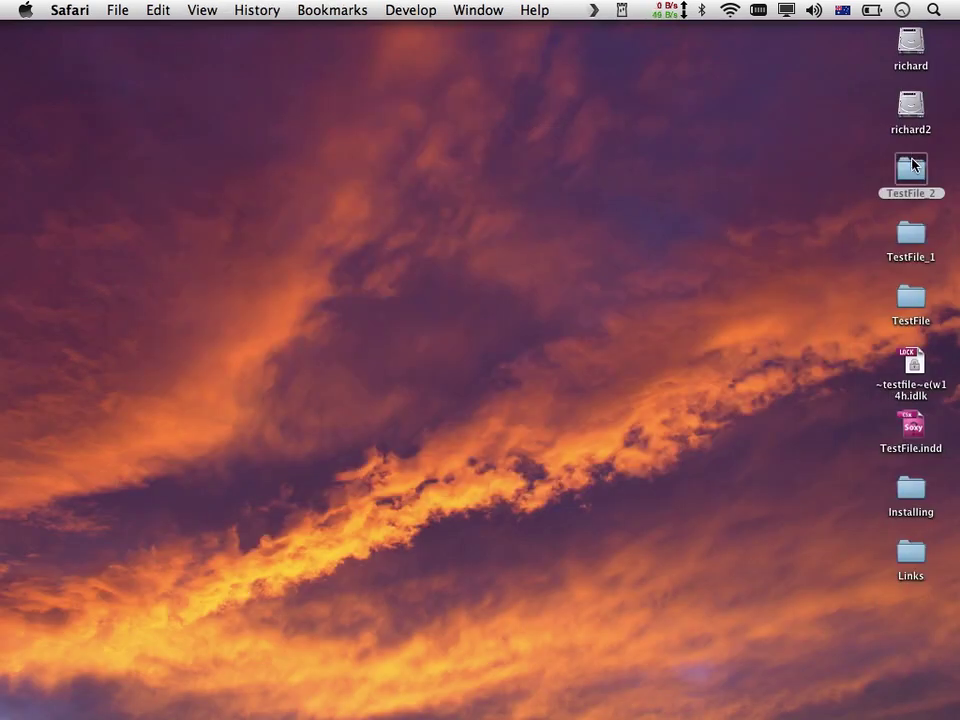
left_click_drag(911, 170, 512, 703)
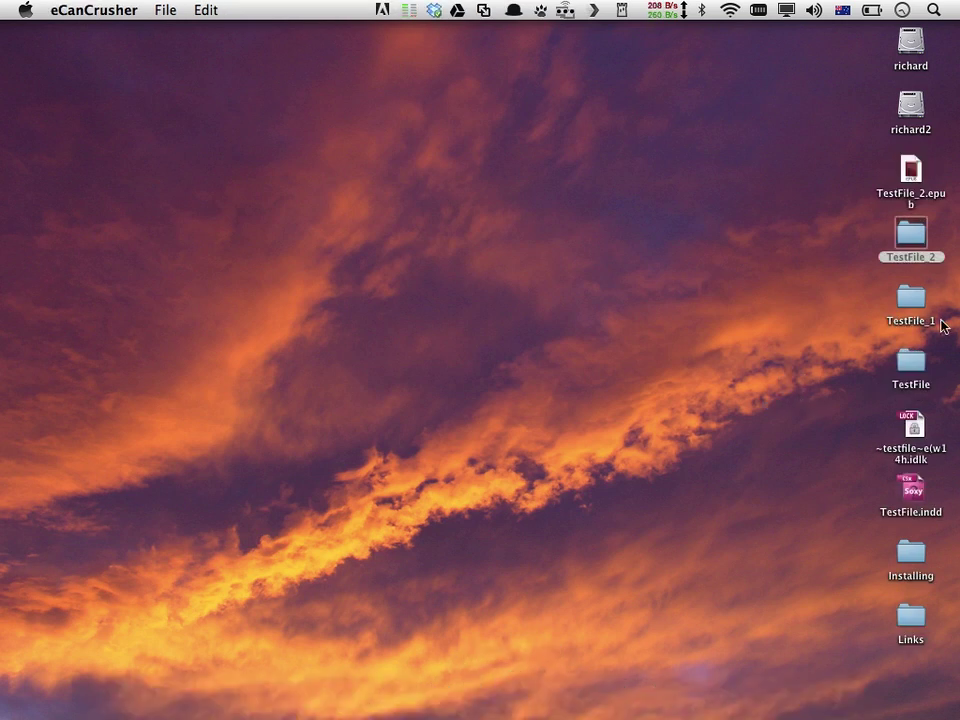